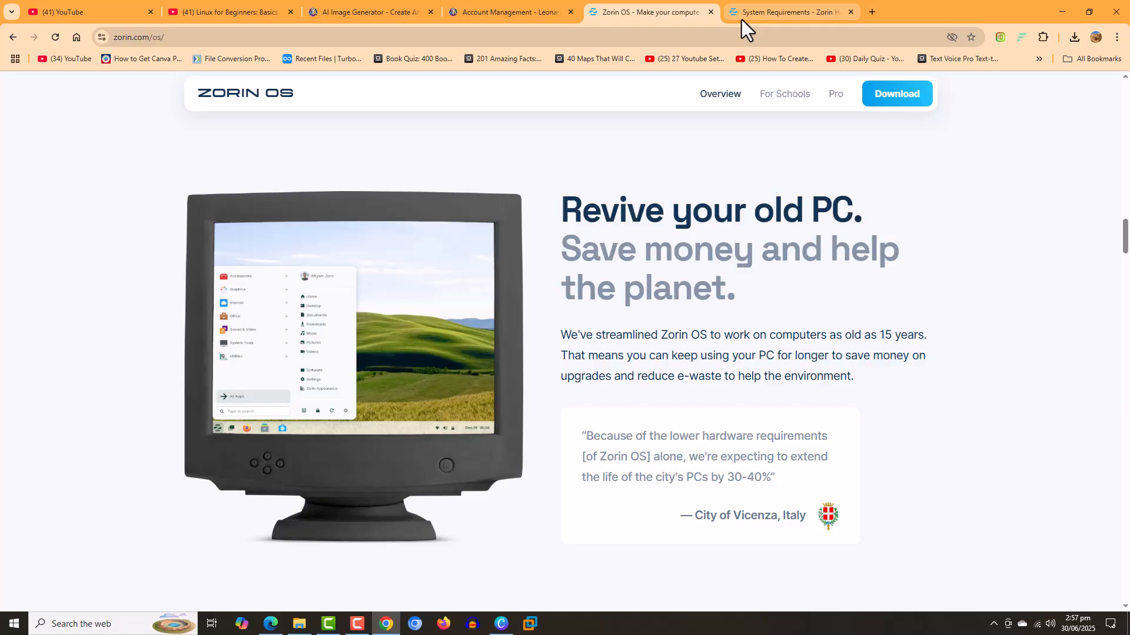
# - Switch to the 'System Requirements - Zorin Help' tab to check Zorin OS minimum hardware
pyautogui.click(742, 19)
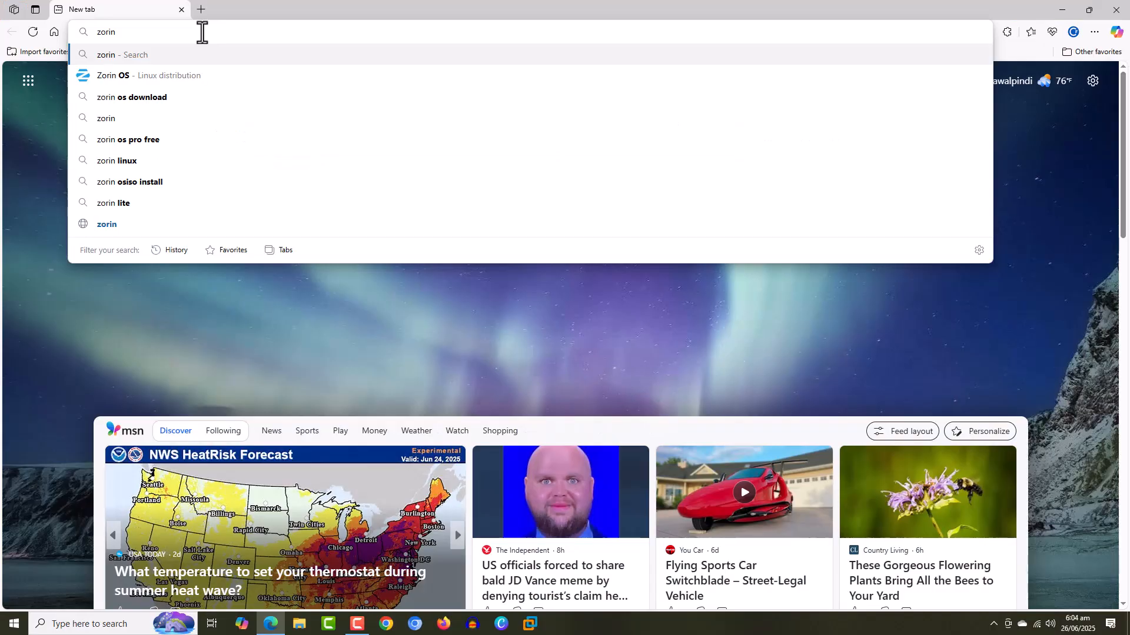
# - Search for Zorin OS, open zorin.com/os and go to its download page
pyautogui.click(203, 75)
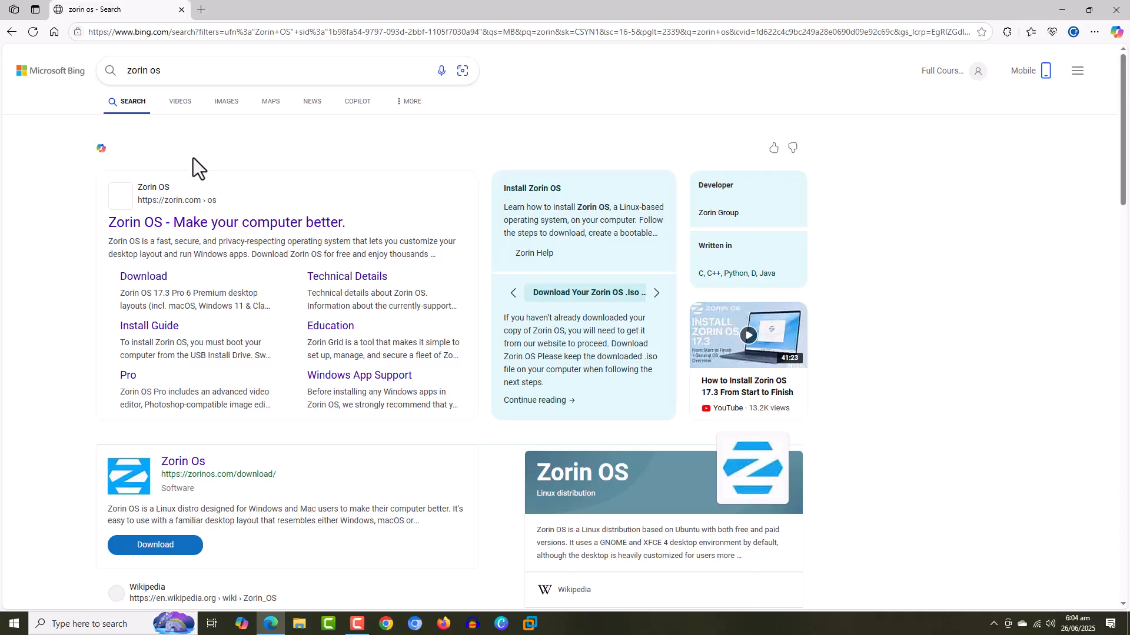
pyautogui.click(301, 223)
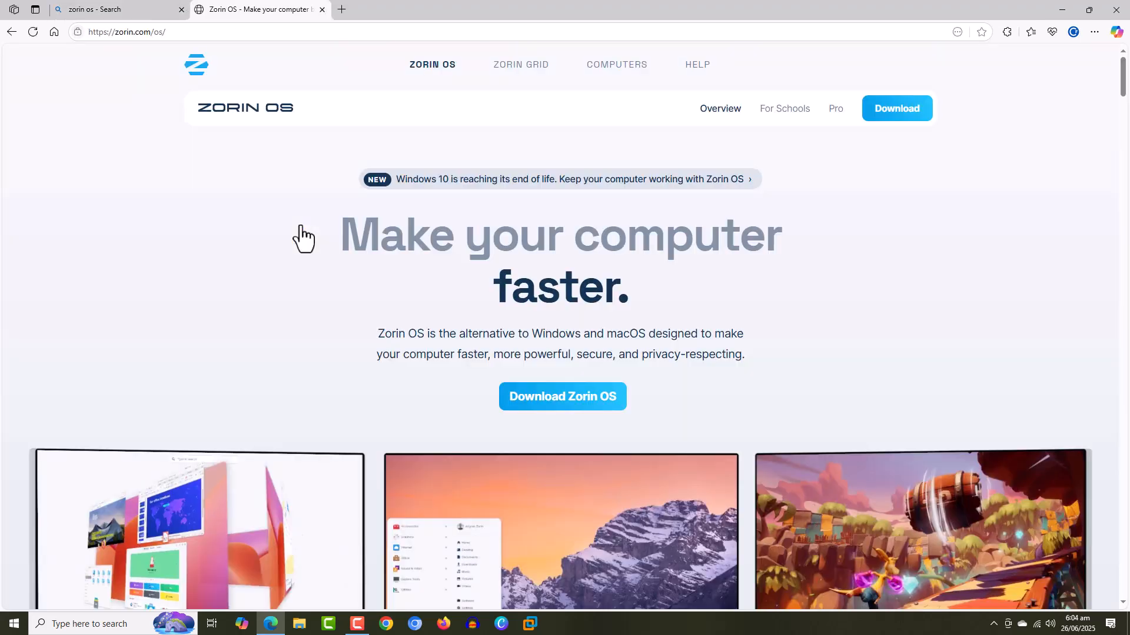
pyautogui.click(622, 414)
pyautogui.scroll(-1, 433, 582)
pyautogui.scroll(-2, 434, 583)
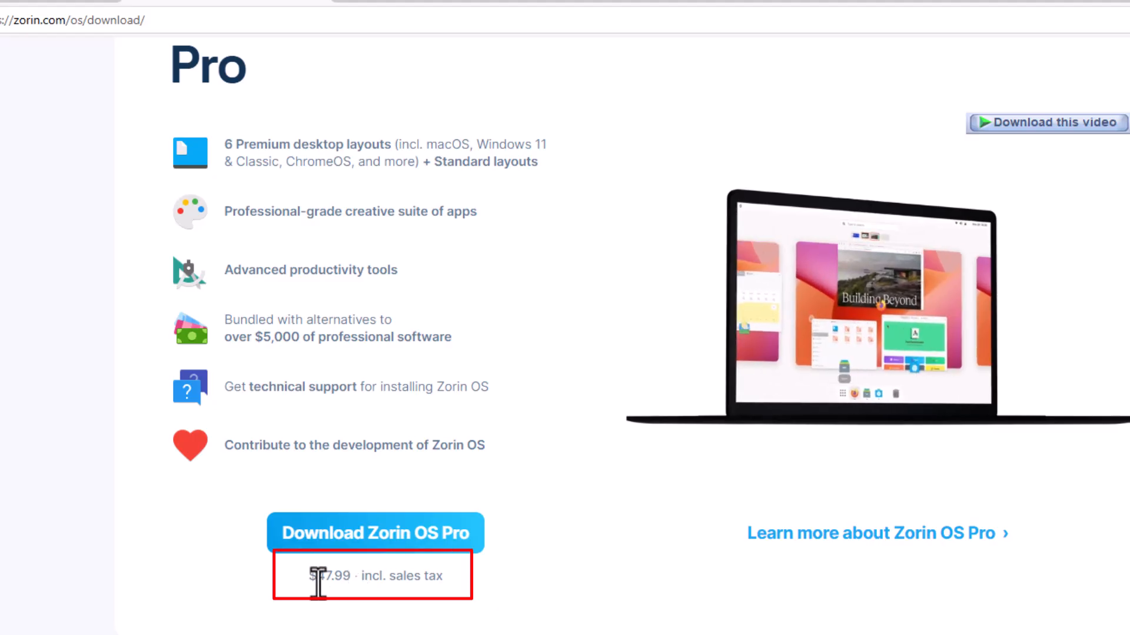
# - Look over the Pro edition's price, then scroll down to the 17.3 Core and Education cards
pyautogui.moveTo(303, 583)
pyautogui.mouseDown()
pyautogui.moveTo(445, 595)
pyautogui.moveTo(447, 577)
pyautogui.mouseUp()
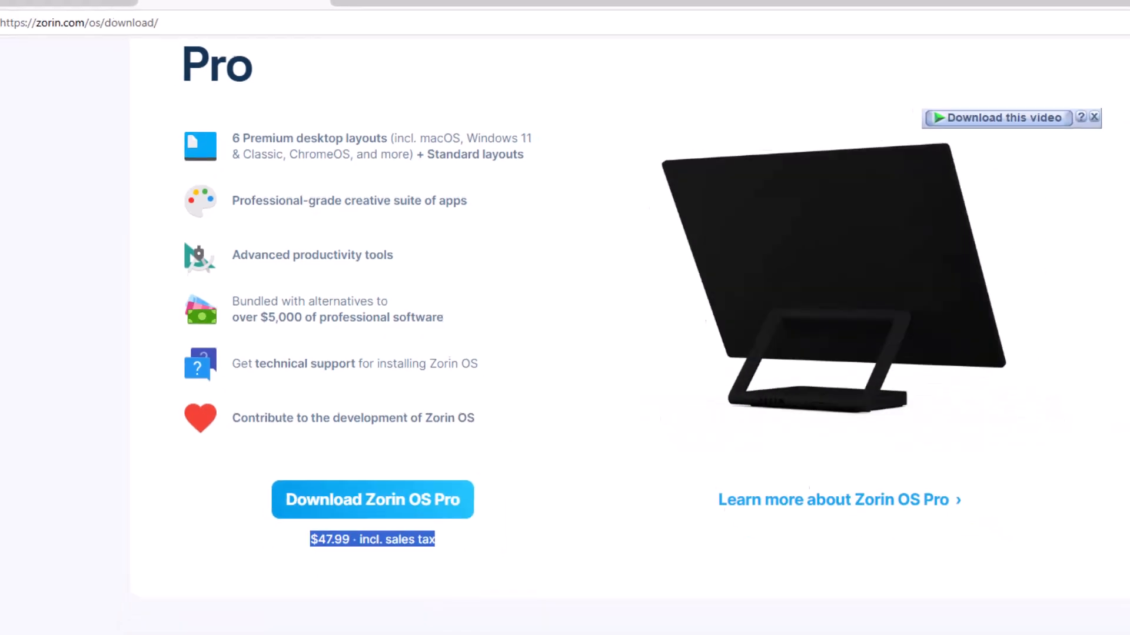
pyautogui.click(128, 521)
pyautogui.scroll(-5, 132, 513)
pyautogui.scroll(-1, 132, 513)
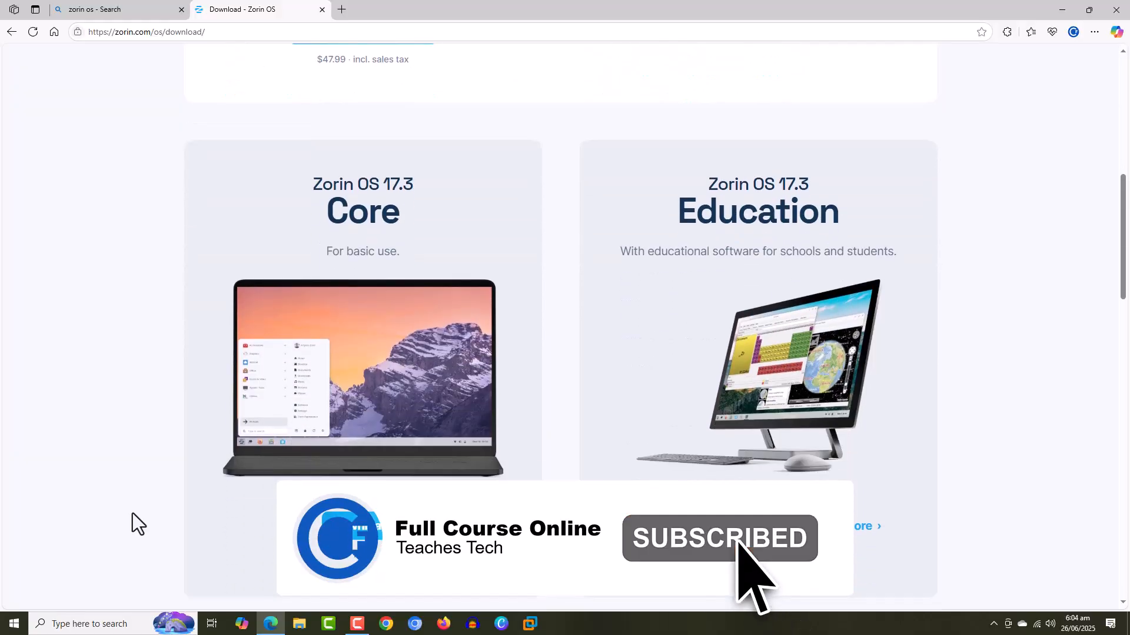
pyautogui.scroll(-1, 133, 513)
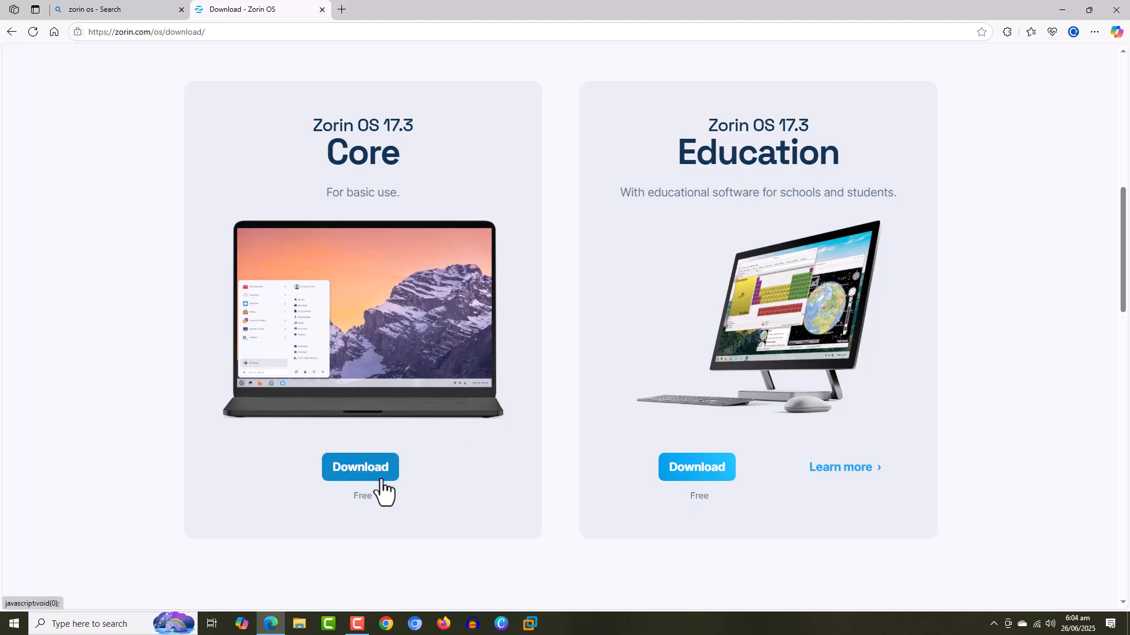
# - Download the free Zorin OS 17.3 Core ISO (3.51 GB), skipping the newsletter signup
pyautogui.click(361, 468)
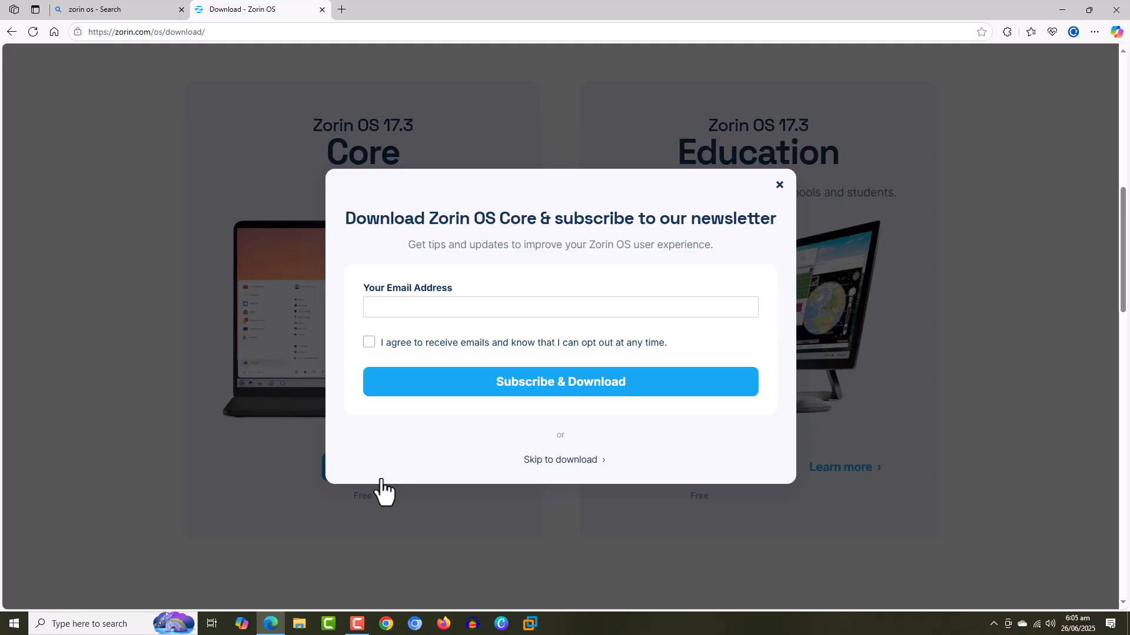
pyautogui.click(551, 466)
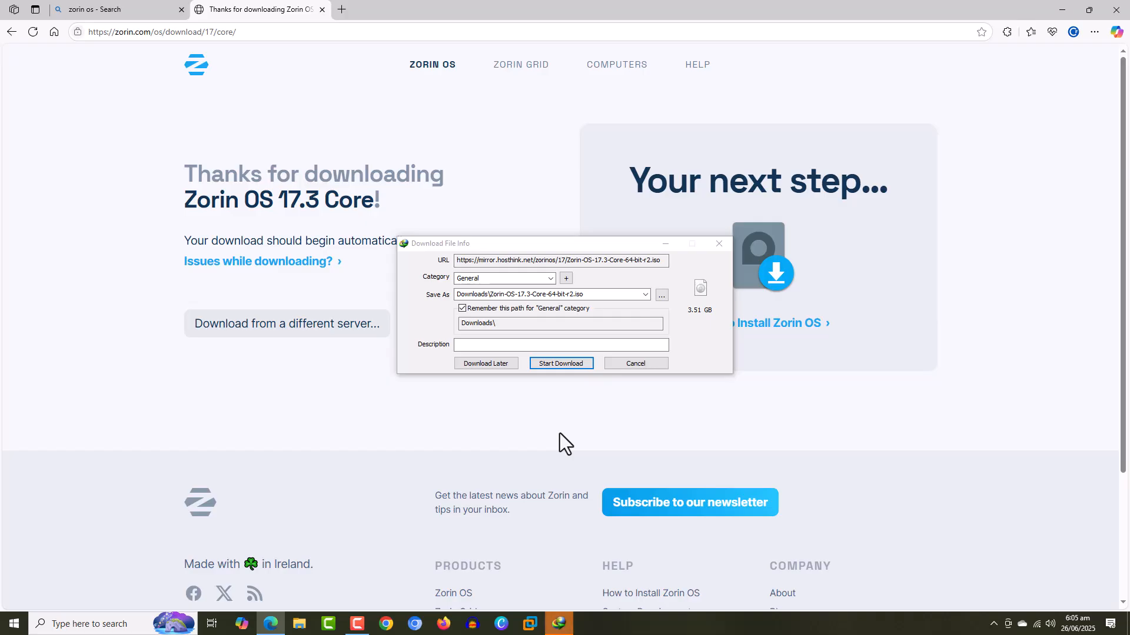
pyautogui.click(585, 364)
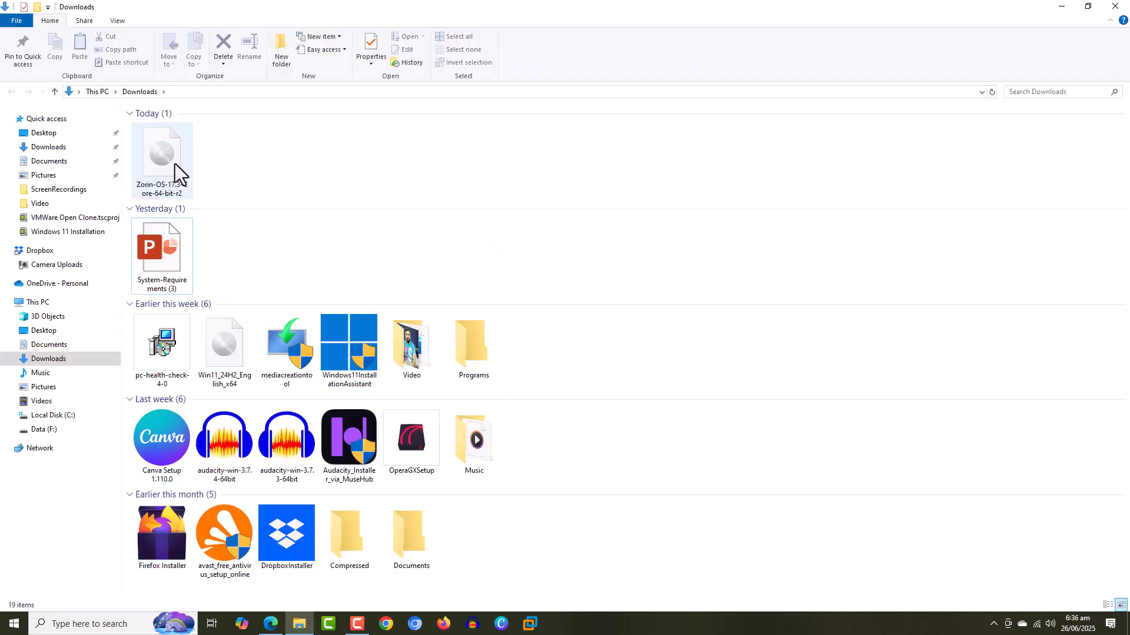
# - Select the Zorin-OS-17.3-Core ISO in Downloads and boot the virtual machine from it
pyautogui.click(174, 164)
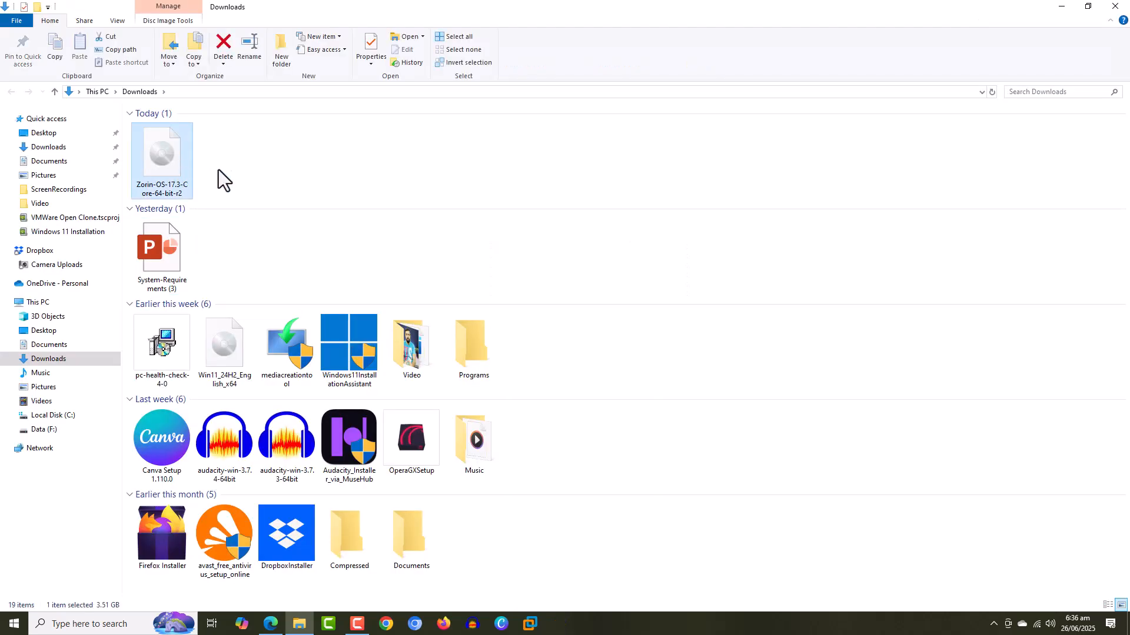
pyautogui.click(357, 624)
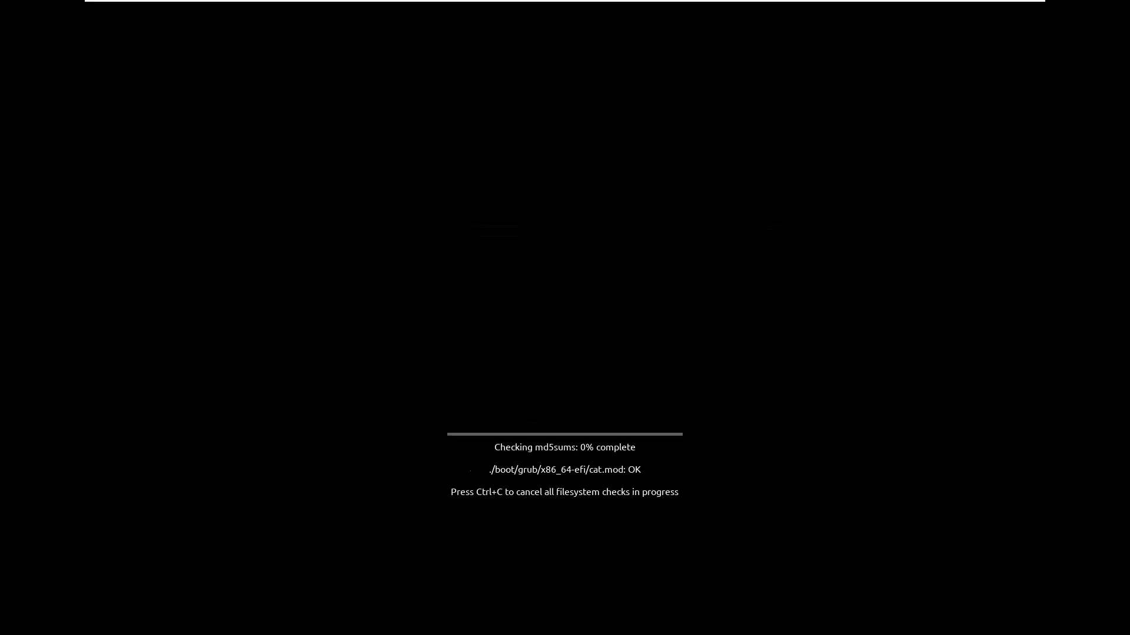
# - Cancel the md5sum integrity check with Ctrl+C to reach the Welcome screen
pyautogui.hotkey('ctrl', 'c')
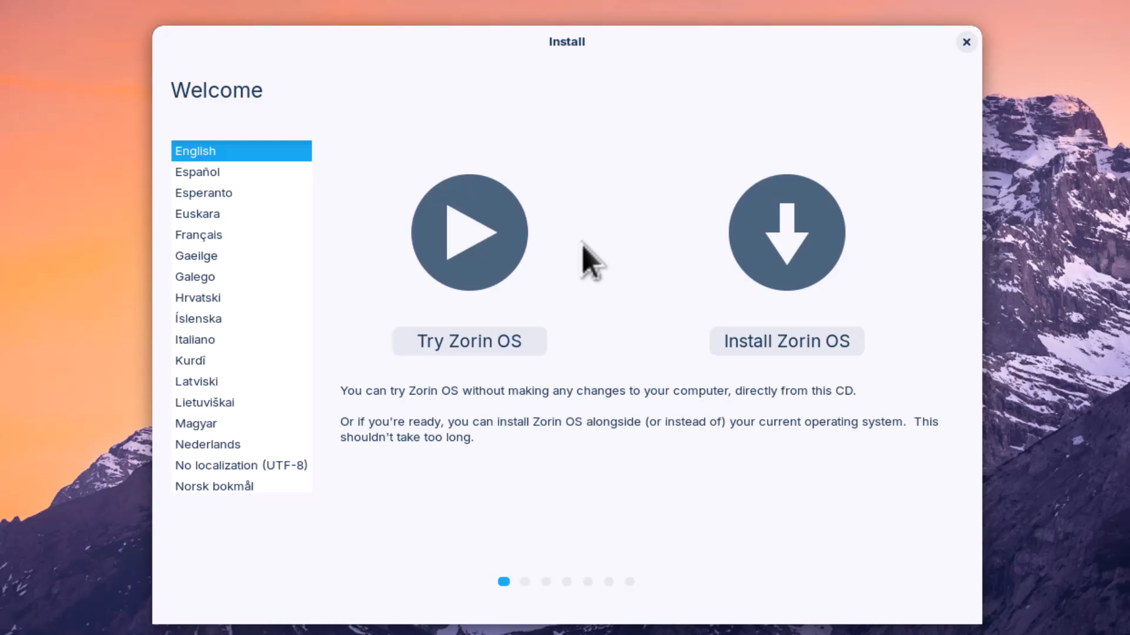
# - Choose Install Zorin OS and keep the English (US) keyboard layout
pyautogui.click(740, 341)
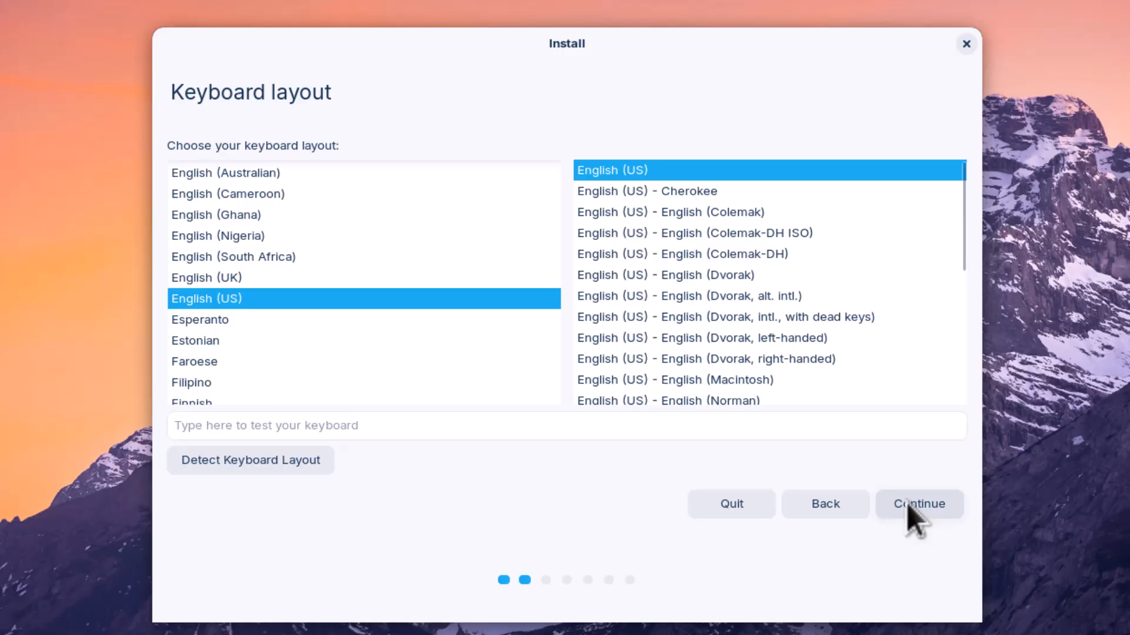
pyautogui.click(906, 504)
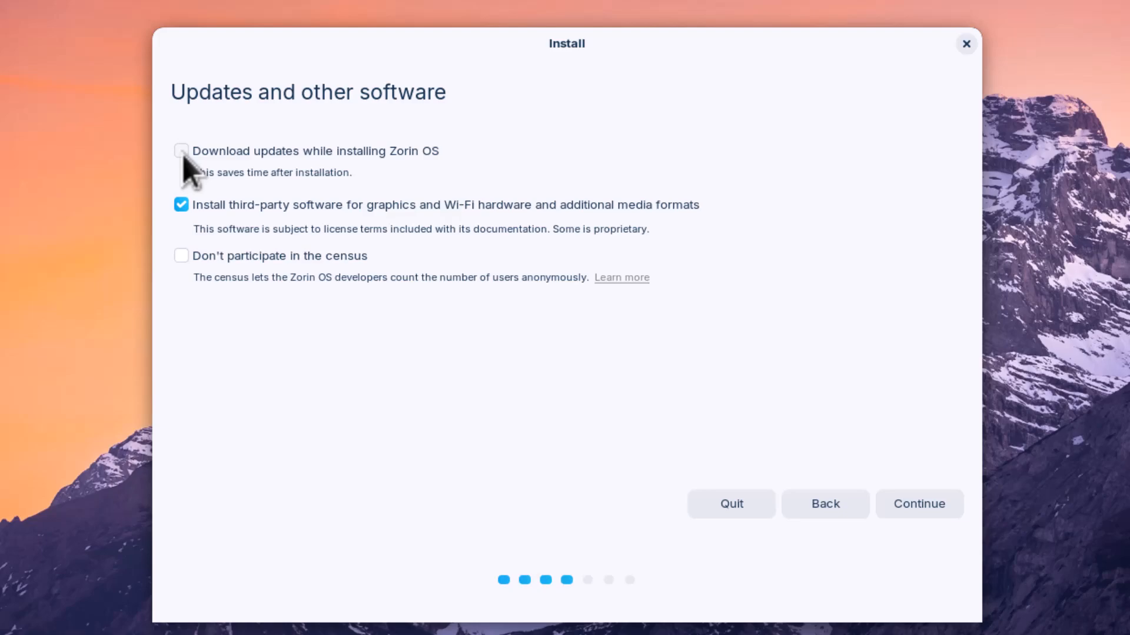
# - Turn off third-party graphics and media software installation and continue to Installation type
pyautogui.click(182, 205)
pyautogui.click(930, 503)
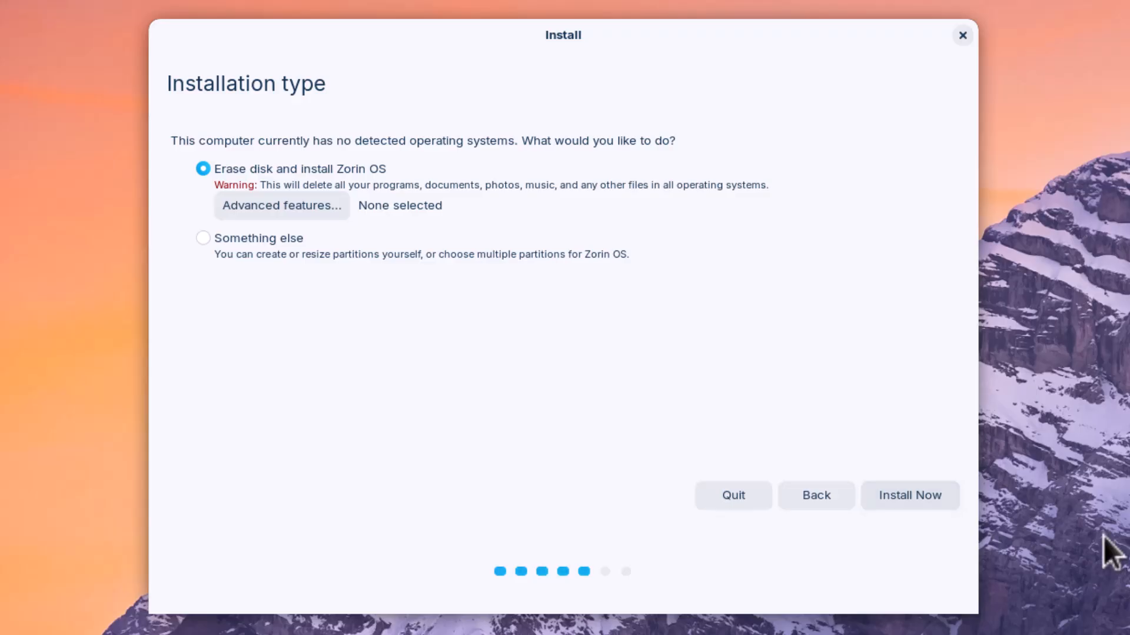
# - Erase the whole disk and approve writing the ESP and ext4 partitions to sda
pyautogui.click(922, 503)
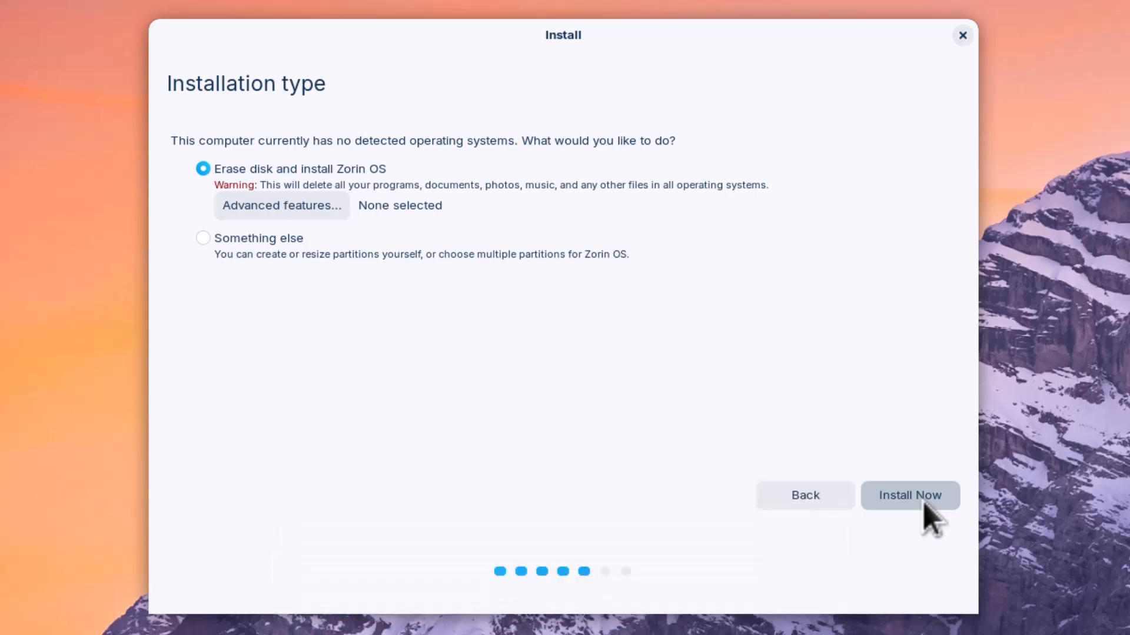
pyautogui.click(923, 502)
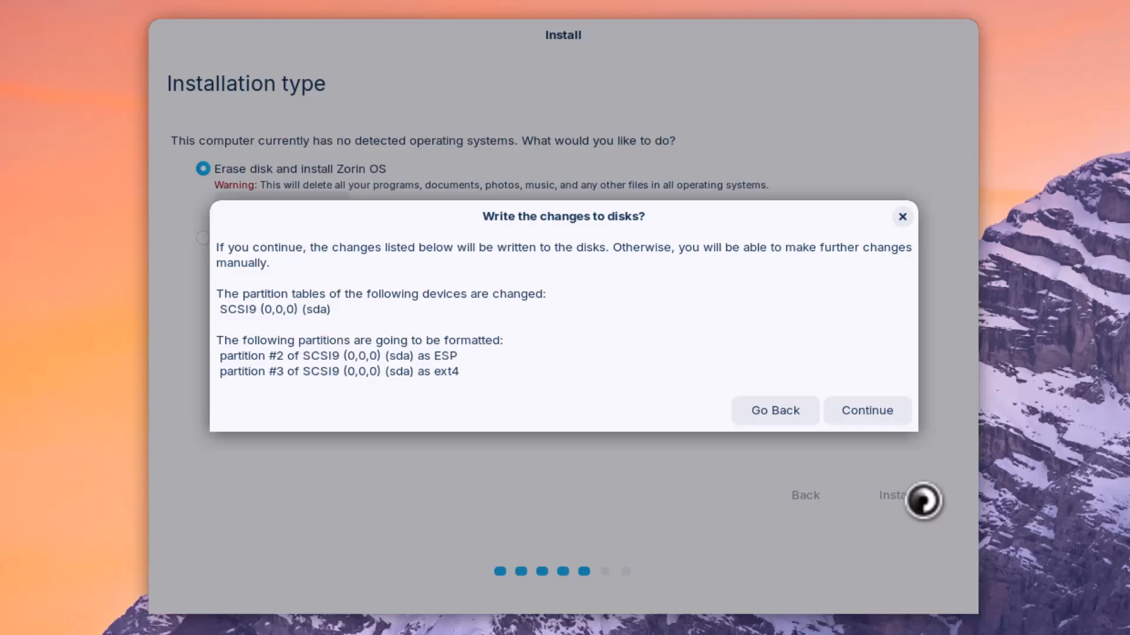
pyautogui.click(887, 410)
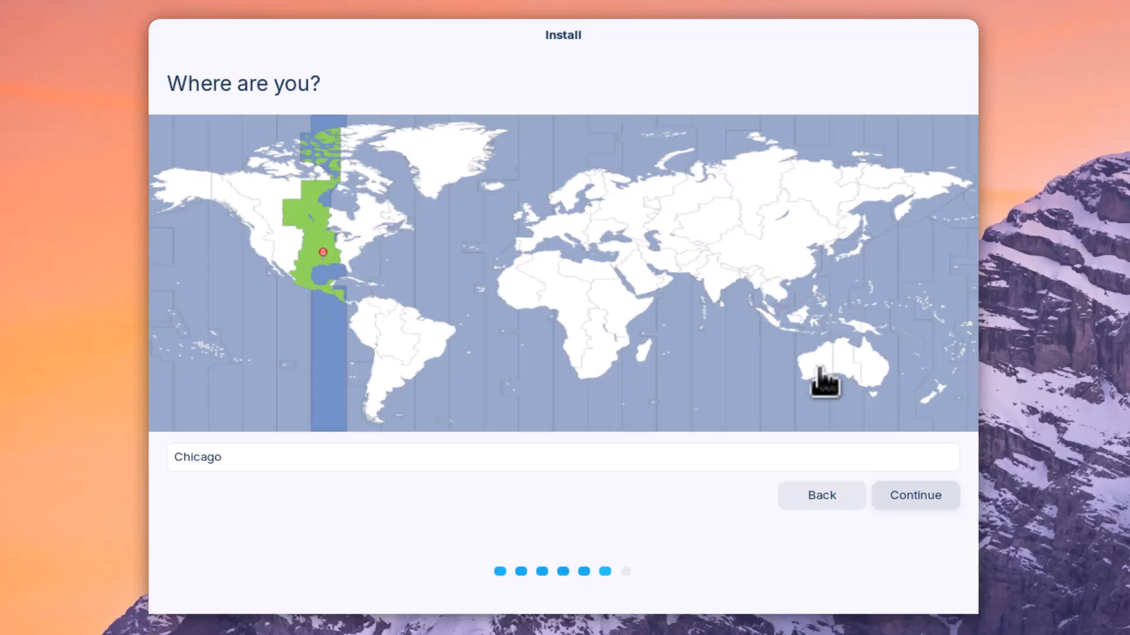
# - Accept the Chicago time zone, enter the user's name, and change the computer name's suffix to PC
pyautogui.click(909, 494)
pyautogui.write('Zorin')
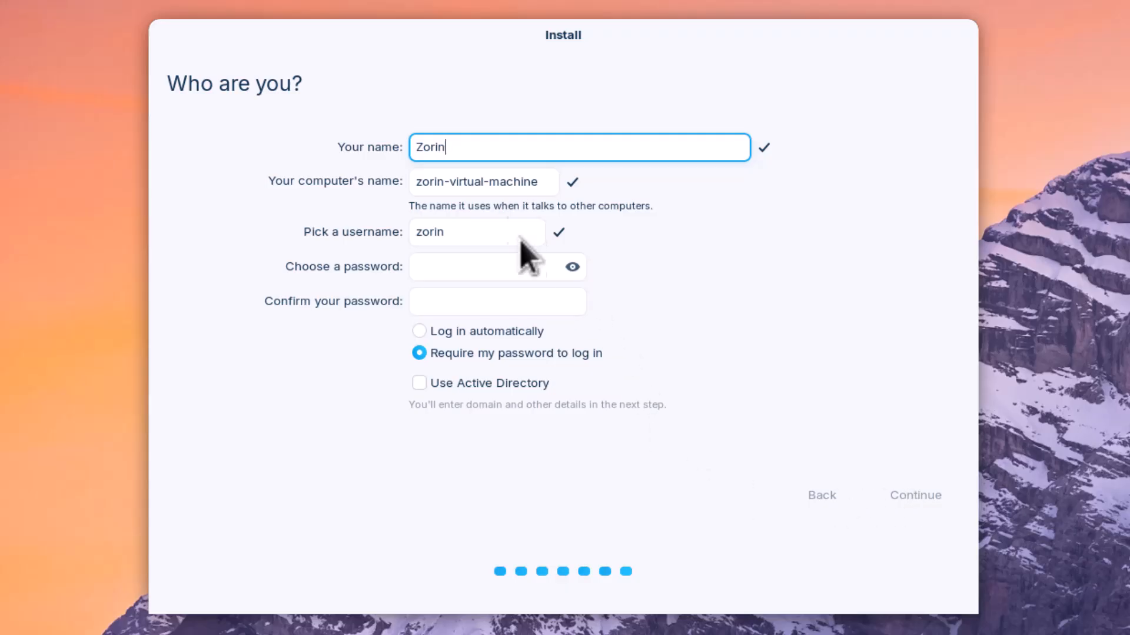
pyautogui.moveTo(449, 184); pyautogui.dragTo(517, 202)
pyautogui.write('PC')
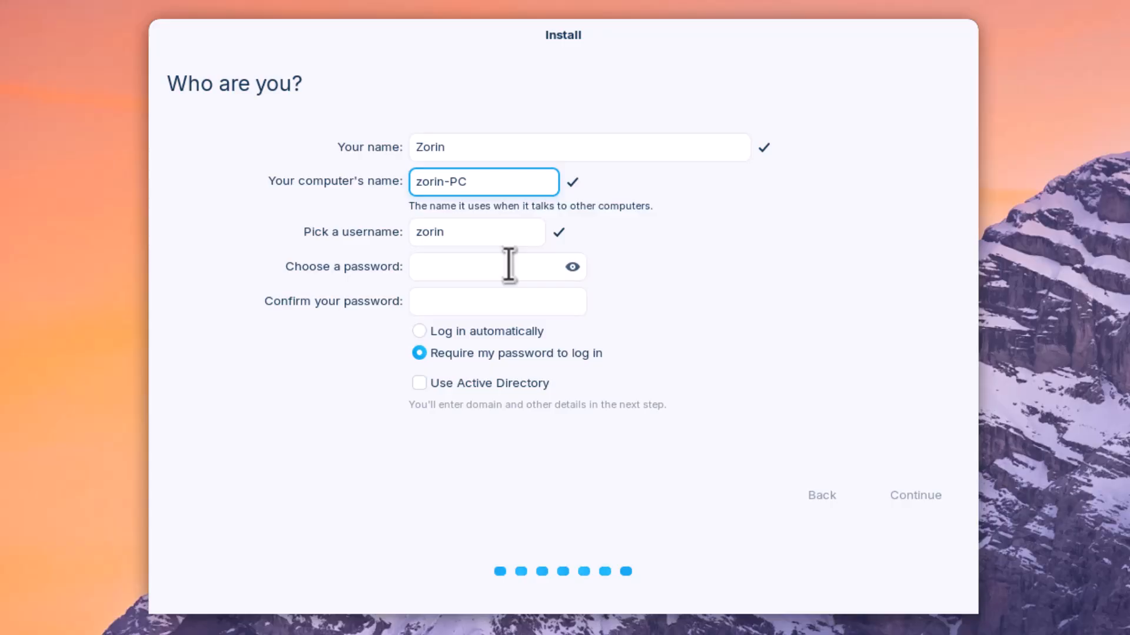
# - Set and confirm the account password, then continue the installation
pyautogui.click(479, 268)
pyautogui.write('123456')
pyautogui.click(454, 300)
pyautogui.write('1')
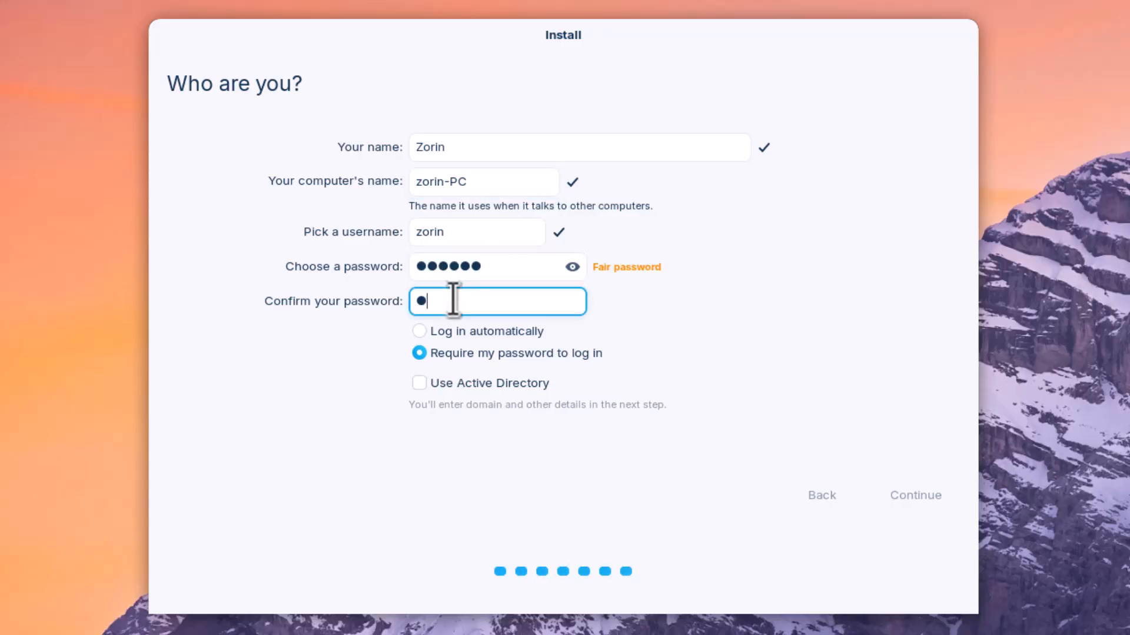
pyautogui.write('23456')
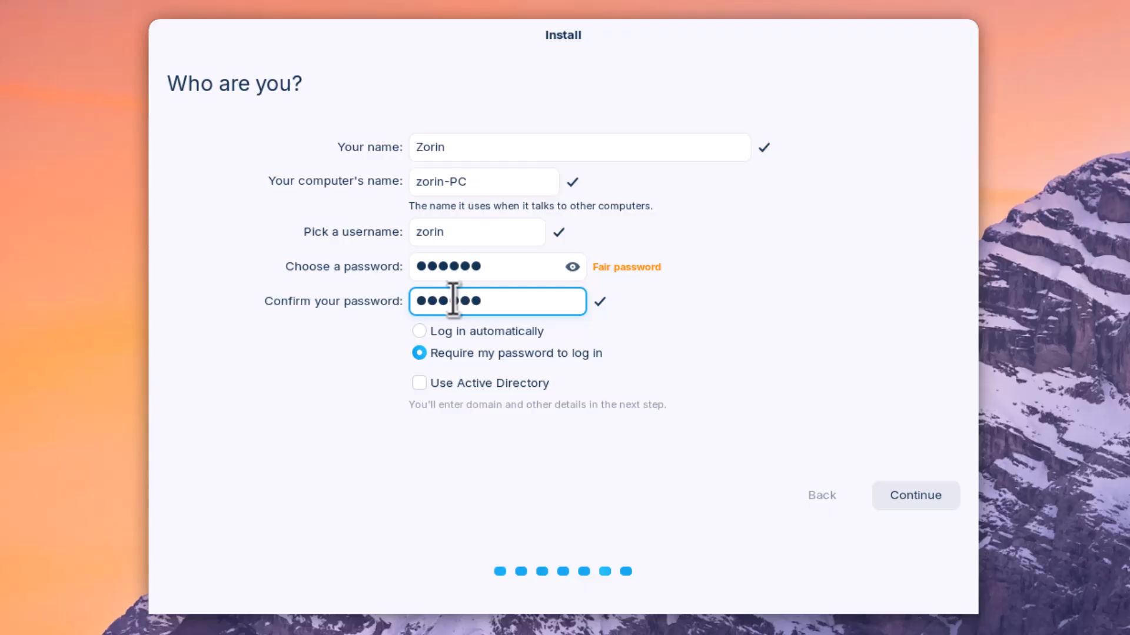
pyautogui.click(924, 508)
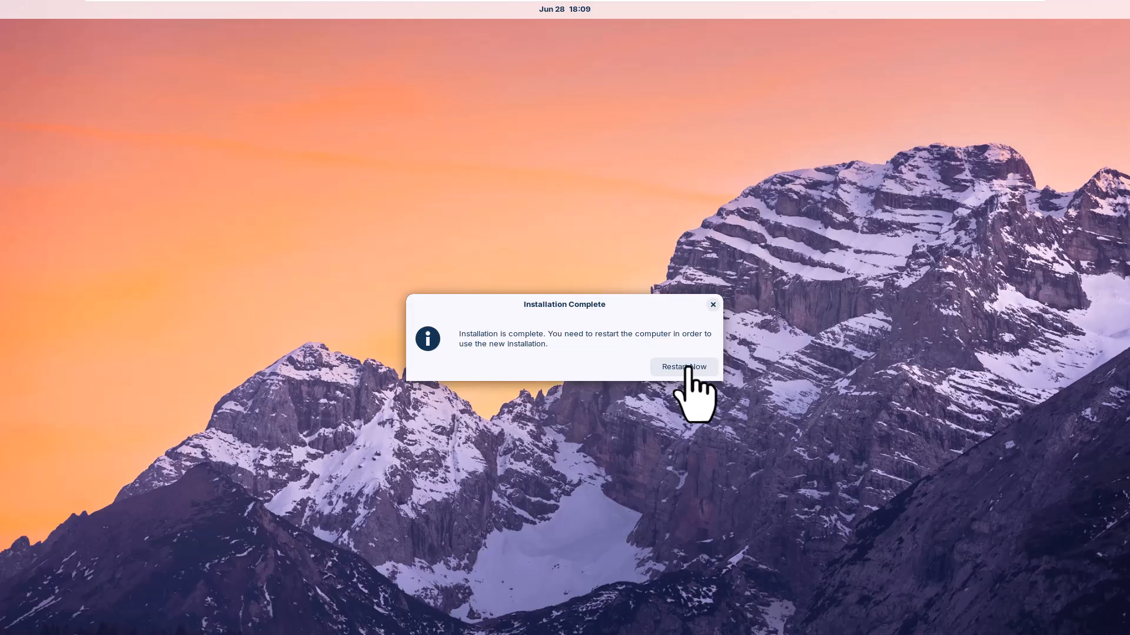
# - Choose Restart Now to reboot into the newly installed Zorin OS
pyautogui.click(688, 367)
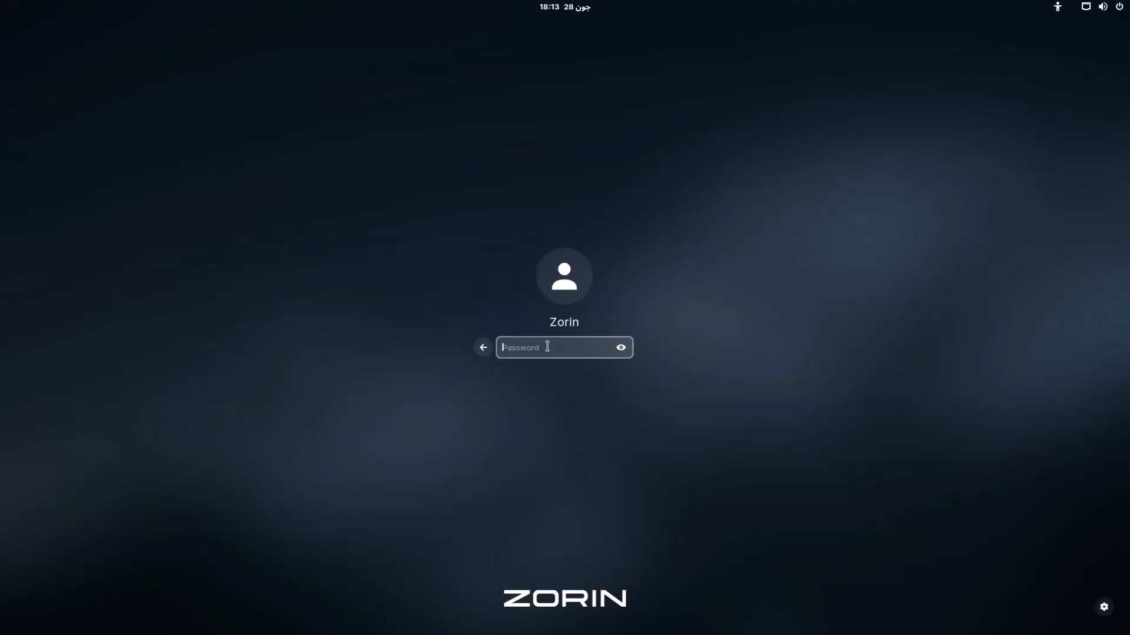
# - Log in to the new account with its password to reach the Zorin OS 17.3 desktop
pyautogui.write('*******')
pyautogui.press('Return')
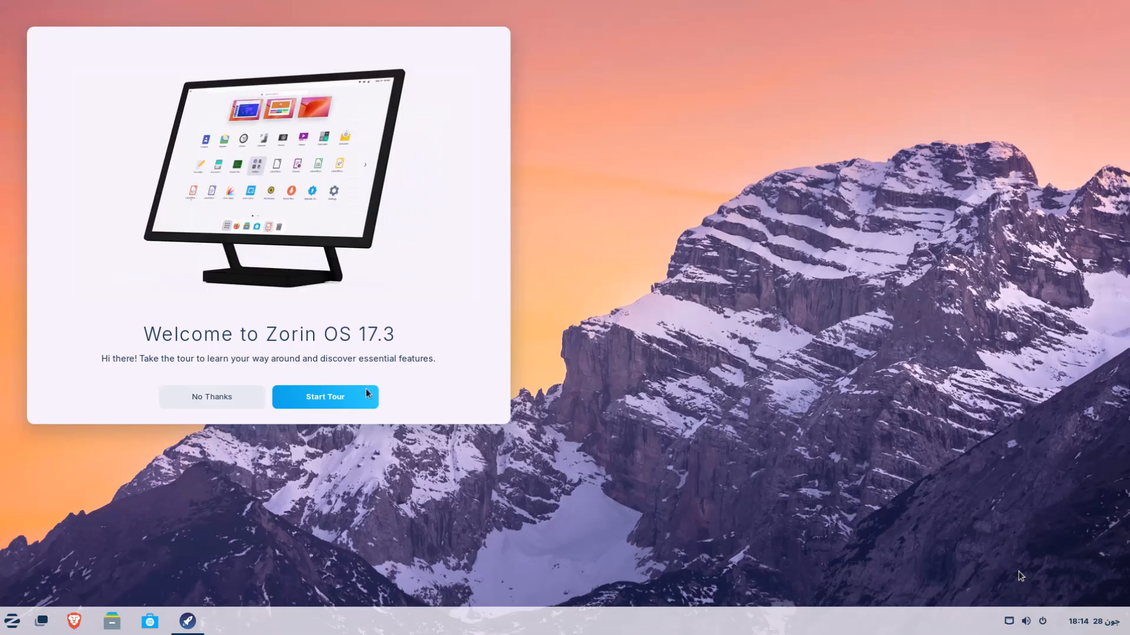
# - Start the welcome tour, try the Zorin app menu, then close it and advance
pyautogui.click(370, 406)
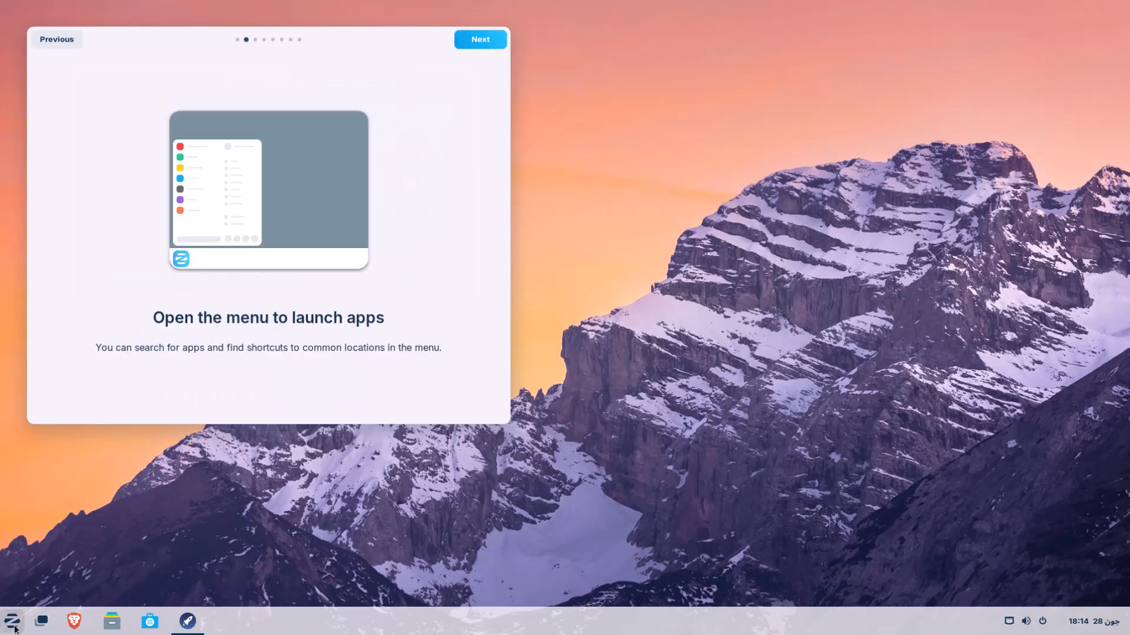
pyautogui.click(15, 630)
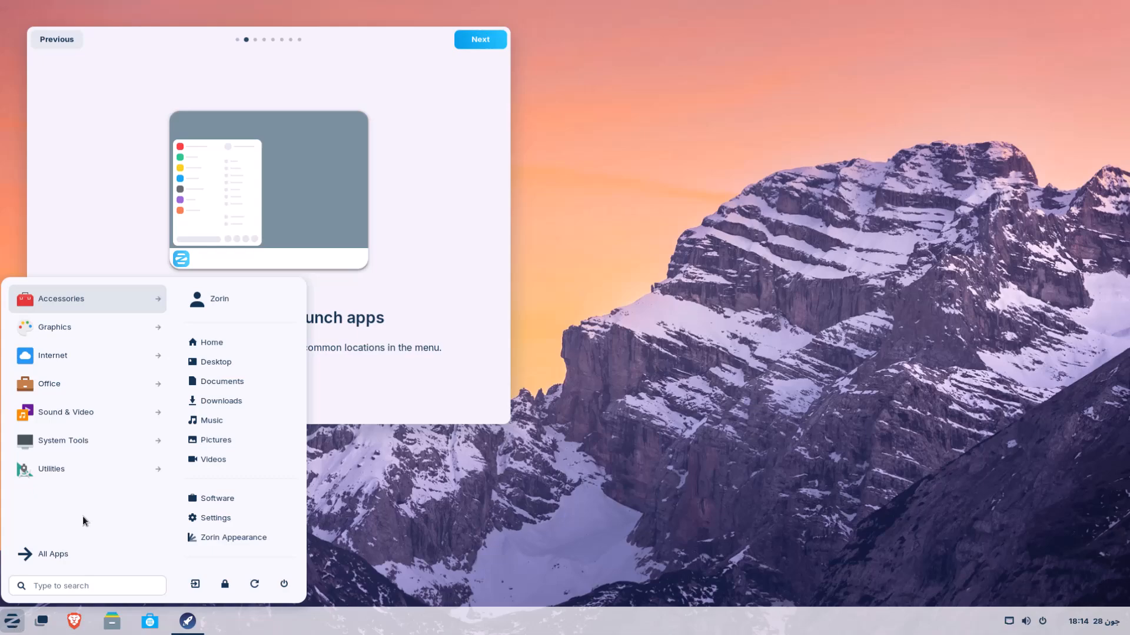
pyautogui.click(474, 45)
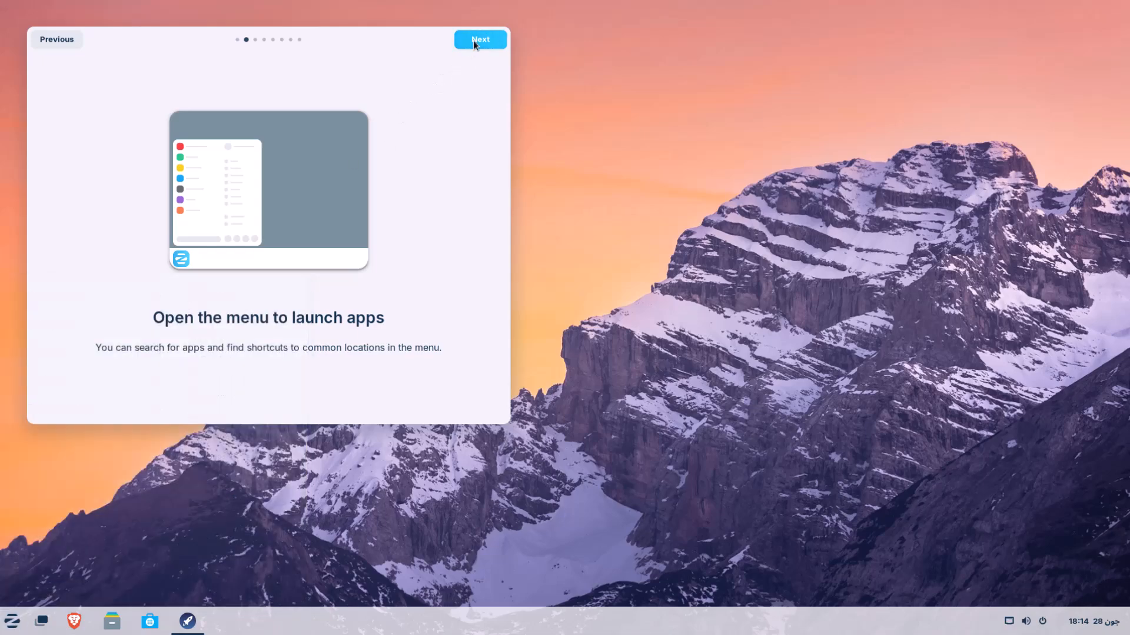
pyautogui.click(474, 43)
# - Launch Zorin Appearance from the tour and apply the desktop layout with a top bar
pyautogui.click(296, 334)
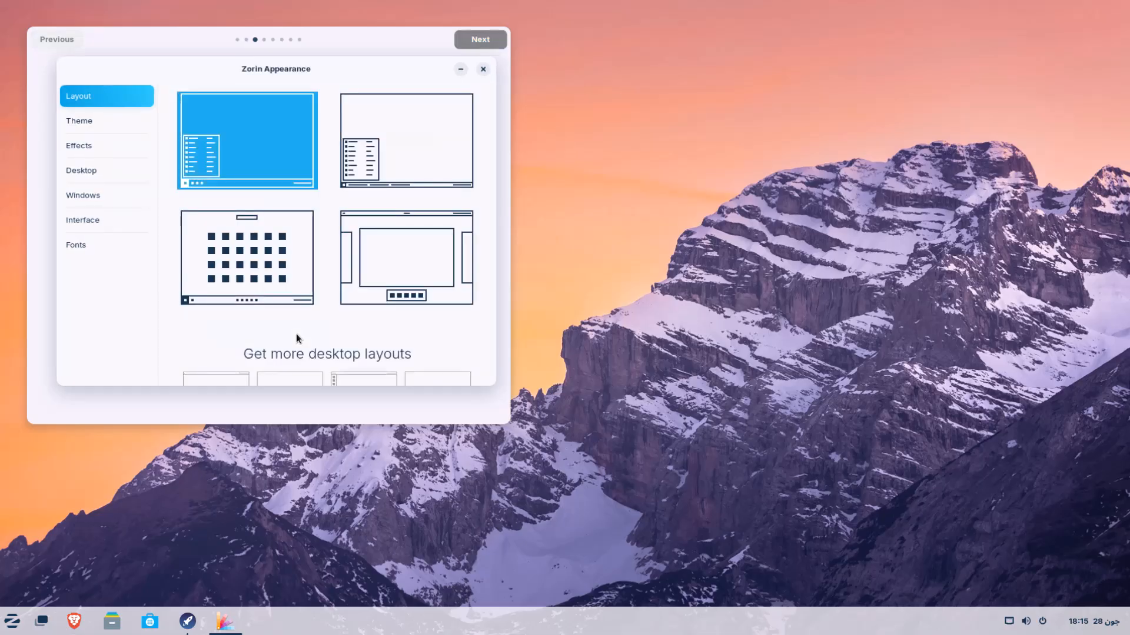
pyautogui.click(397, 284)
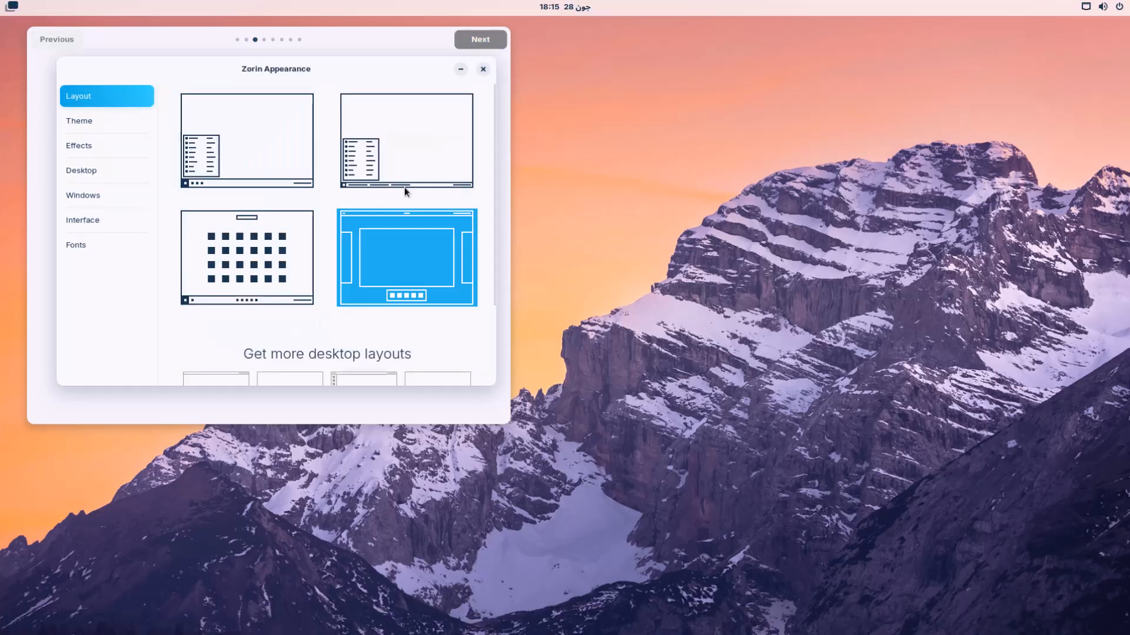
pyautogui.click(469, 43)
# - Advance the tour past the virtual machine and Zorin Connect pages
pyautogui.click(468, 44)
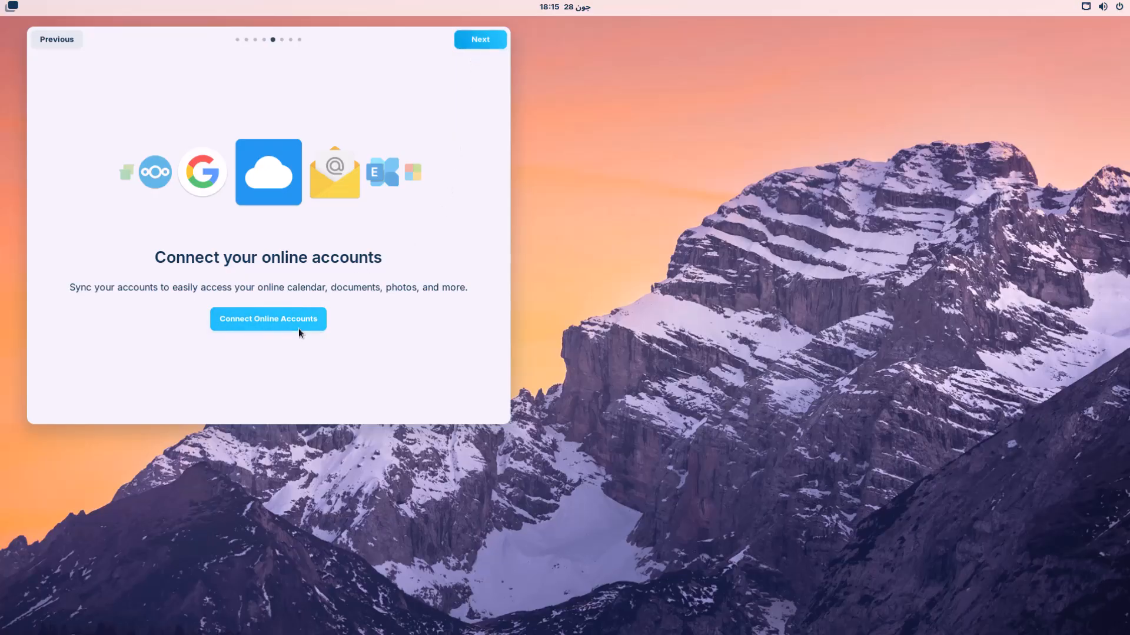
pyautogui.click(478, 42)
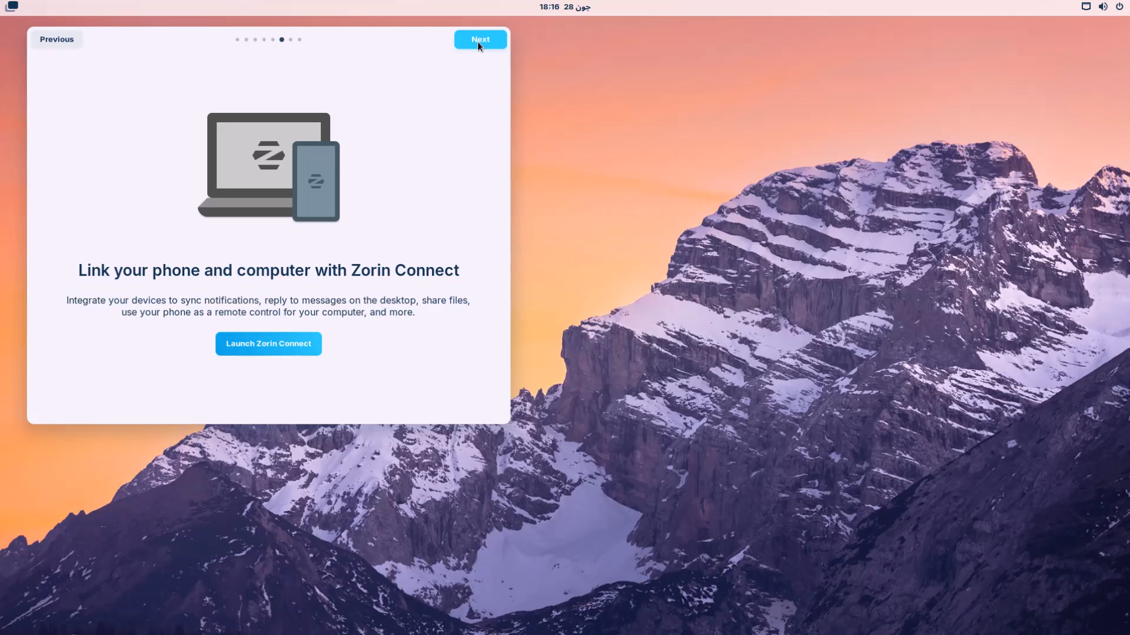
pyautogui.click(478, 42)
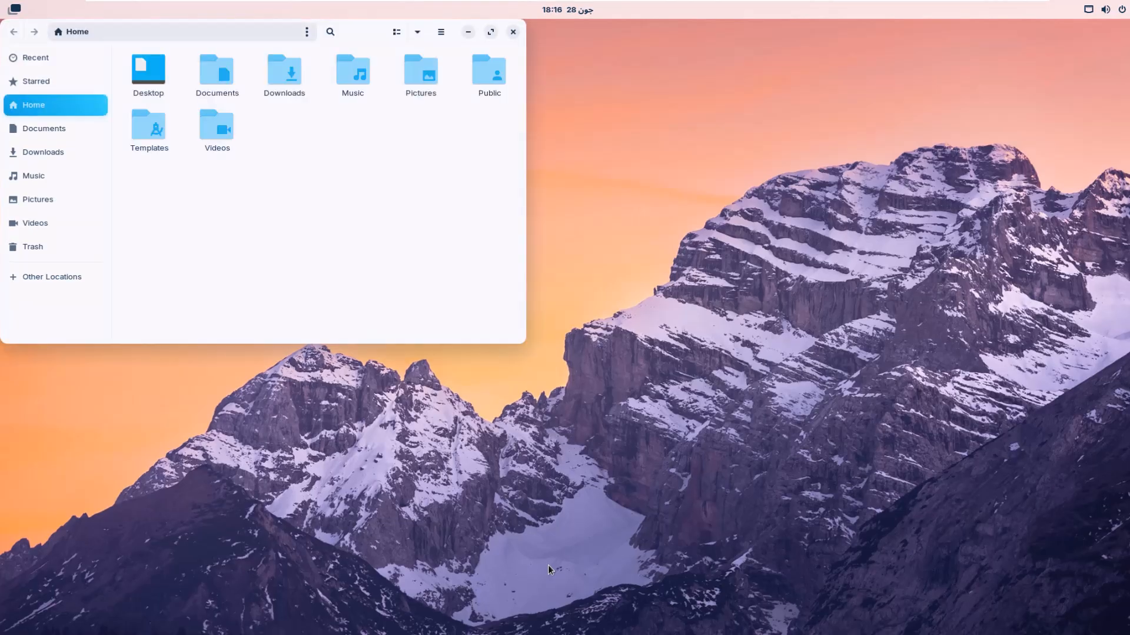
# - Close the file manager, open Settings from the desktop context menu, and view Displays
pyautogui.click(513, 32)
pyautogui.rightClick(509, 215)
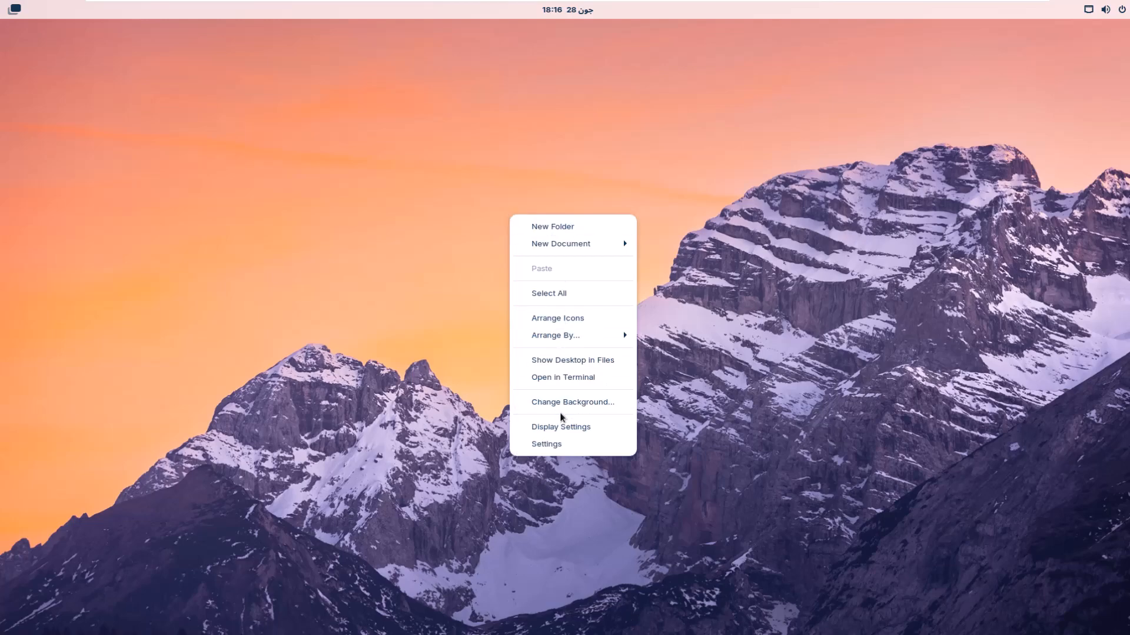
pyautogui.click(562, 450)
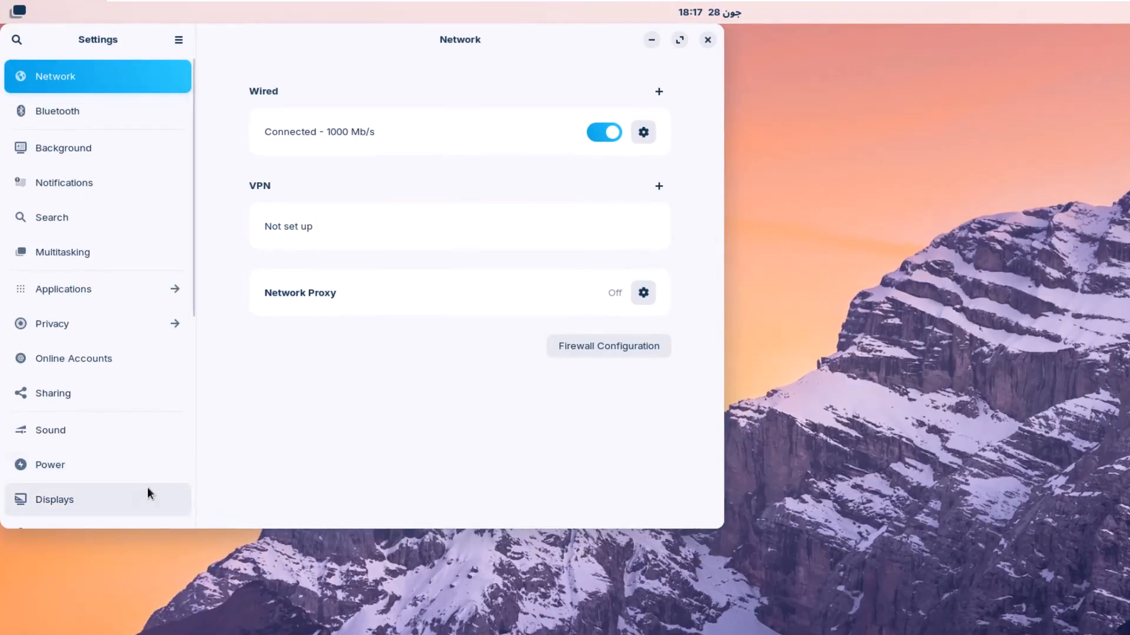
pyautogui.click(95, 504)
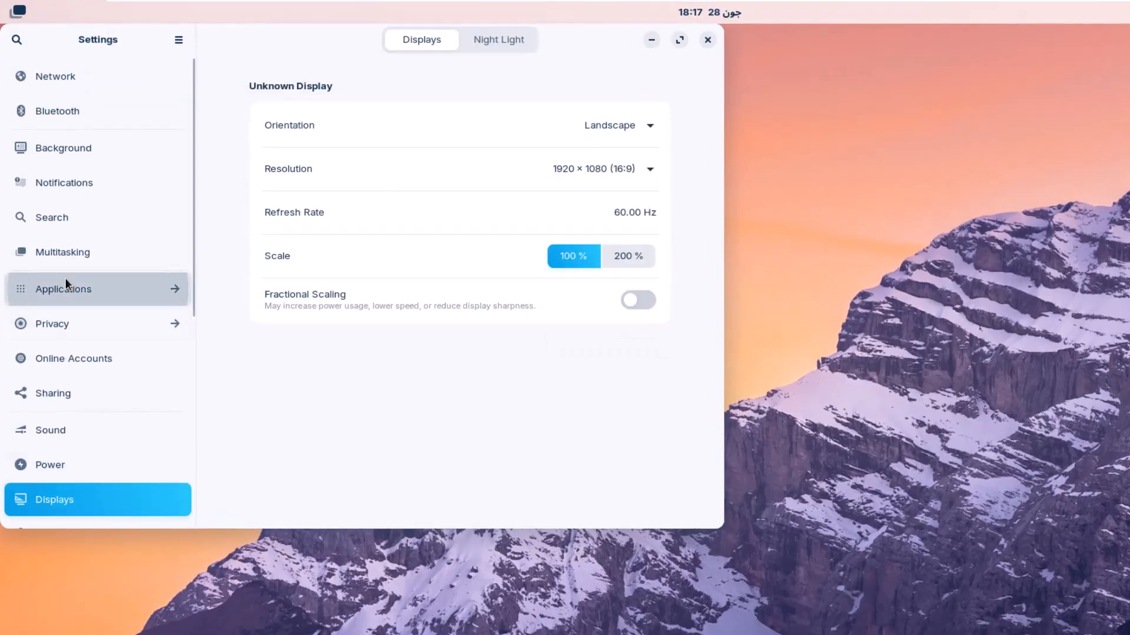
# - Browse Applications to Zorin Appearance's settings and open it in the Software store
pyautogui.click(65, 279)
pyautogui.scroll(-5, 135, 440)
pyautogui.scroll(-10, 135, 445)
pyautogui.click(103, 475)
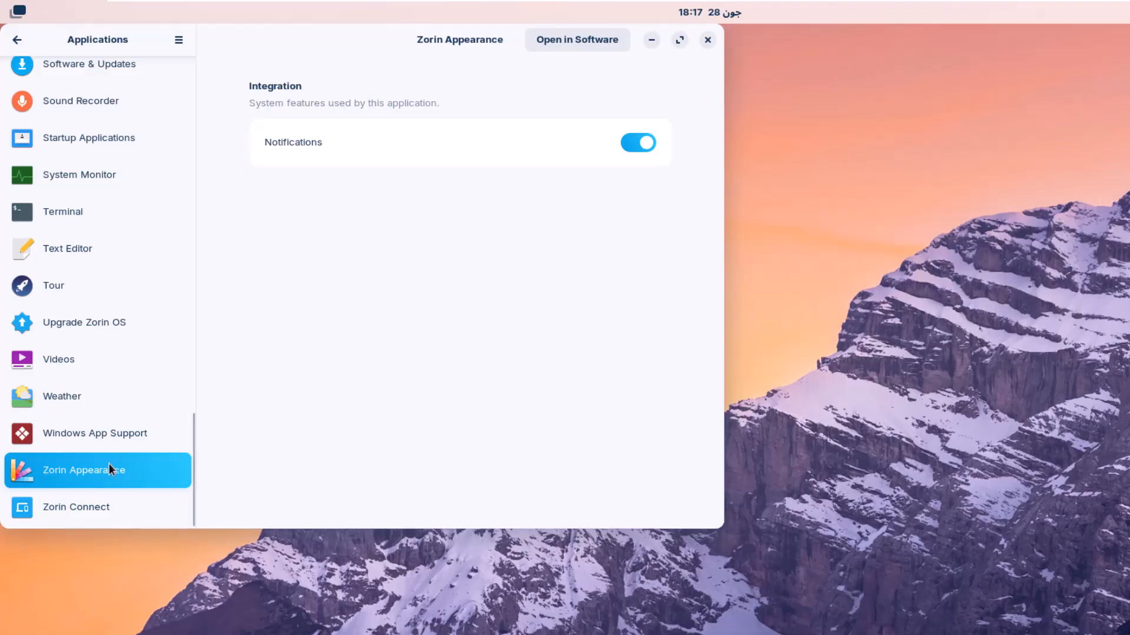
pyautogui.click(574, 37)
# - Return to the Displays page showing 1920 × 1080 (16:9) at 60.00 Hz, 100% scale
pyautogui.click(17, 39)
pyautogui.click(41, 123)
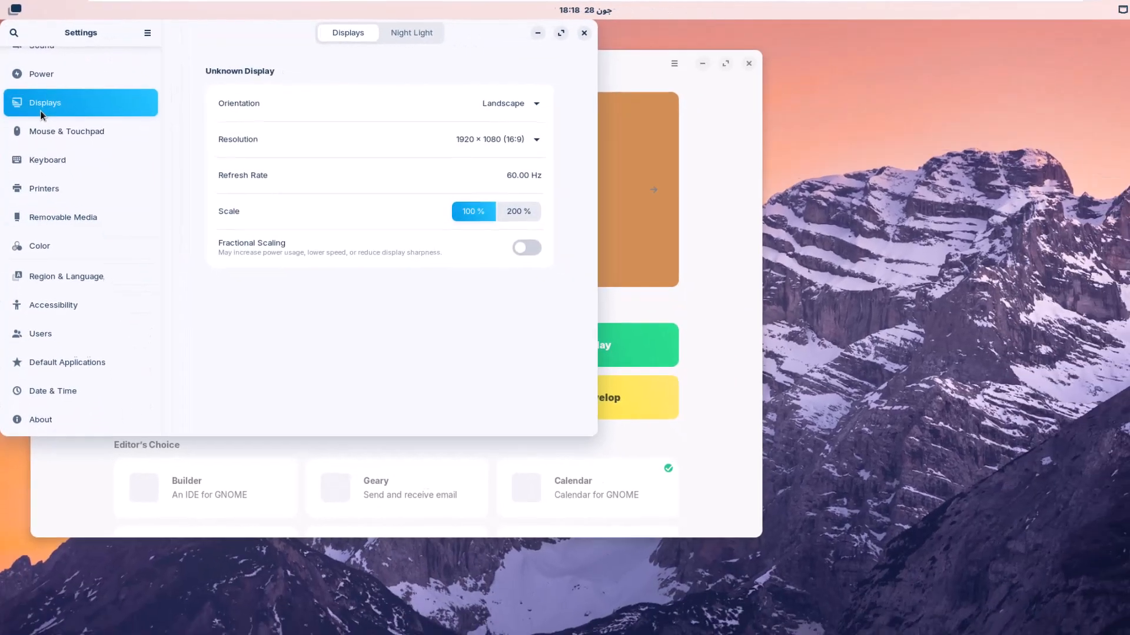
pyautogui.scroll(3, 52, 88)
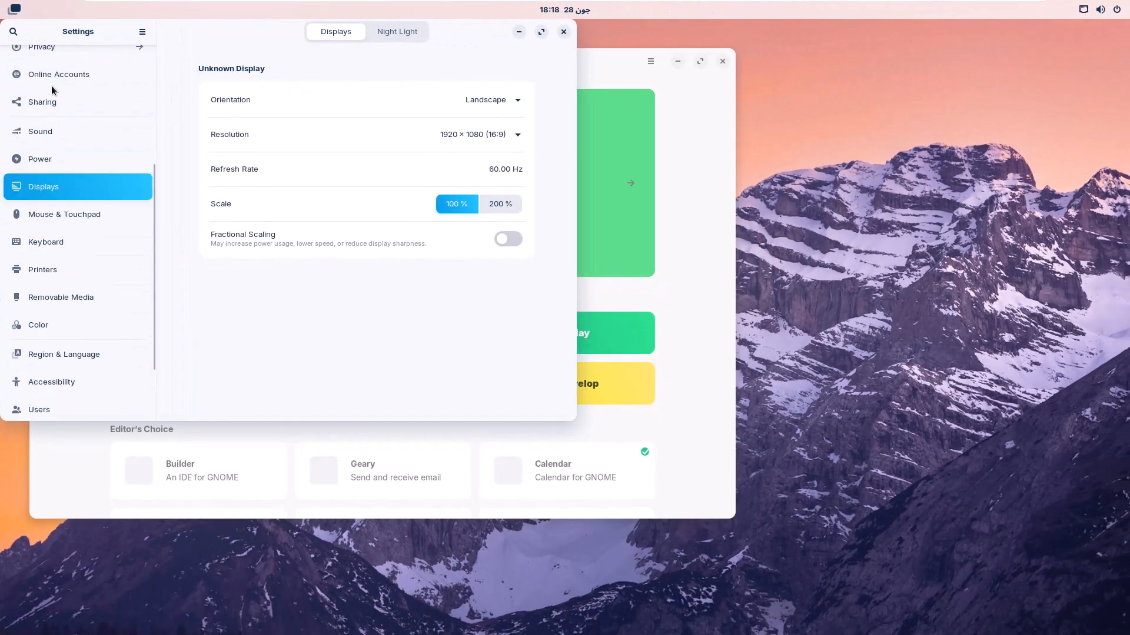
pyautogui.scroll(7, 68, 108)
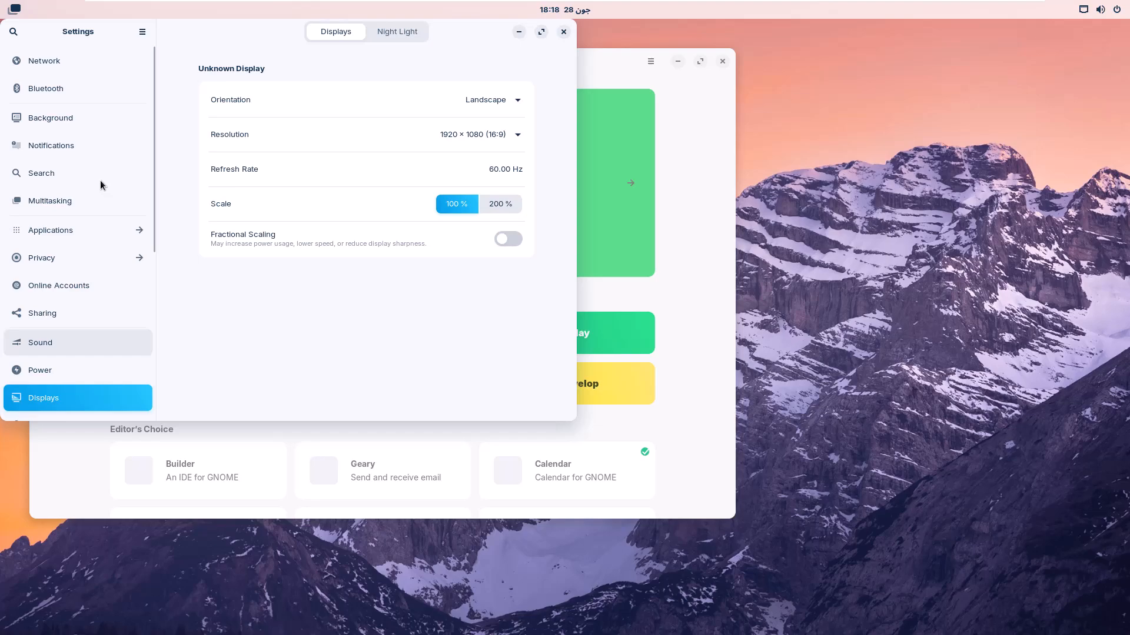
# - On the Background page, pick the aerial waves-crashing-on-rocks photo as wallpaper
pyautogui.click(53, 125)
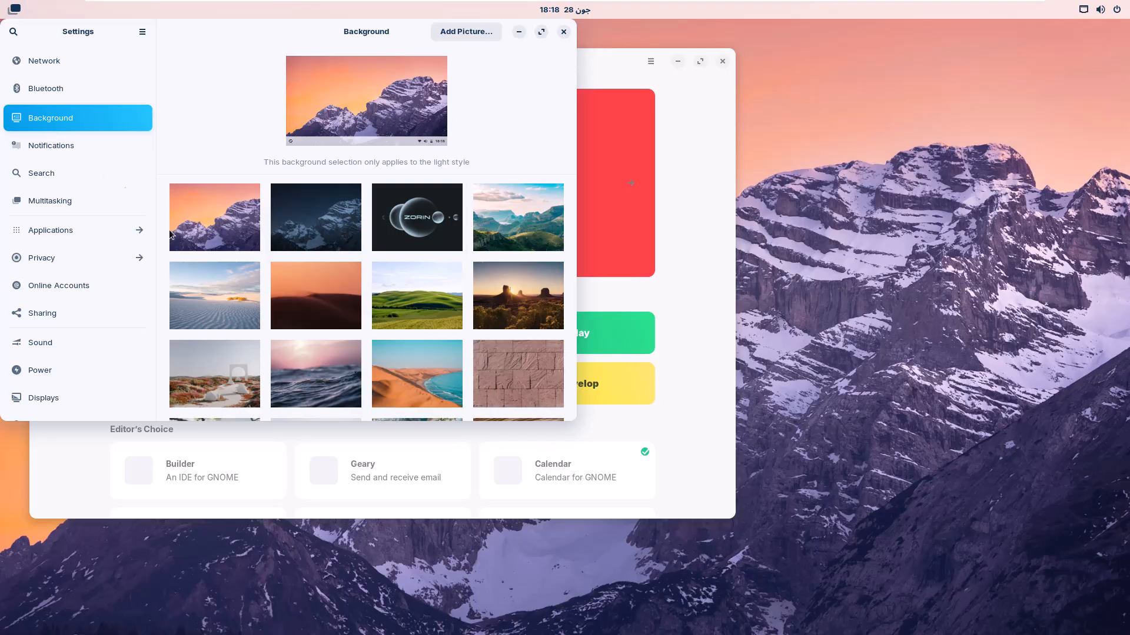
pyautogui.scroll(-1, 396, 336)
pyautogui.scroll(-1, 398, 336)
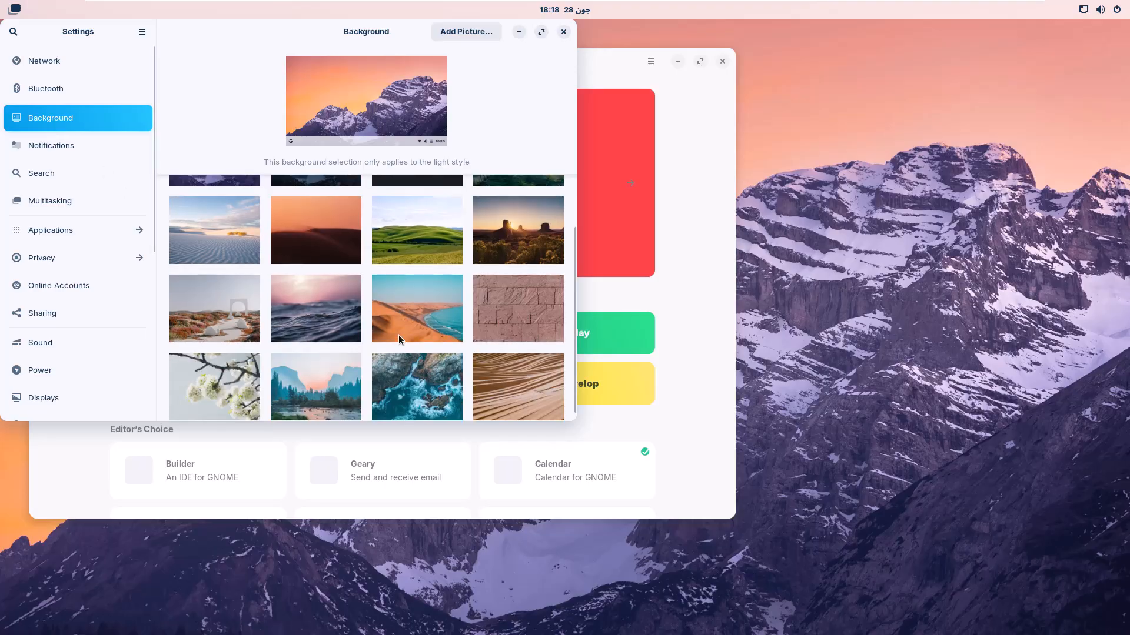
pyautogui.click(429, 386)
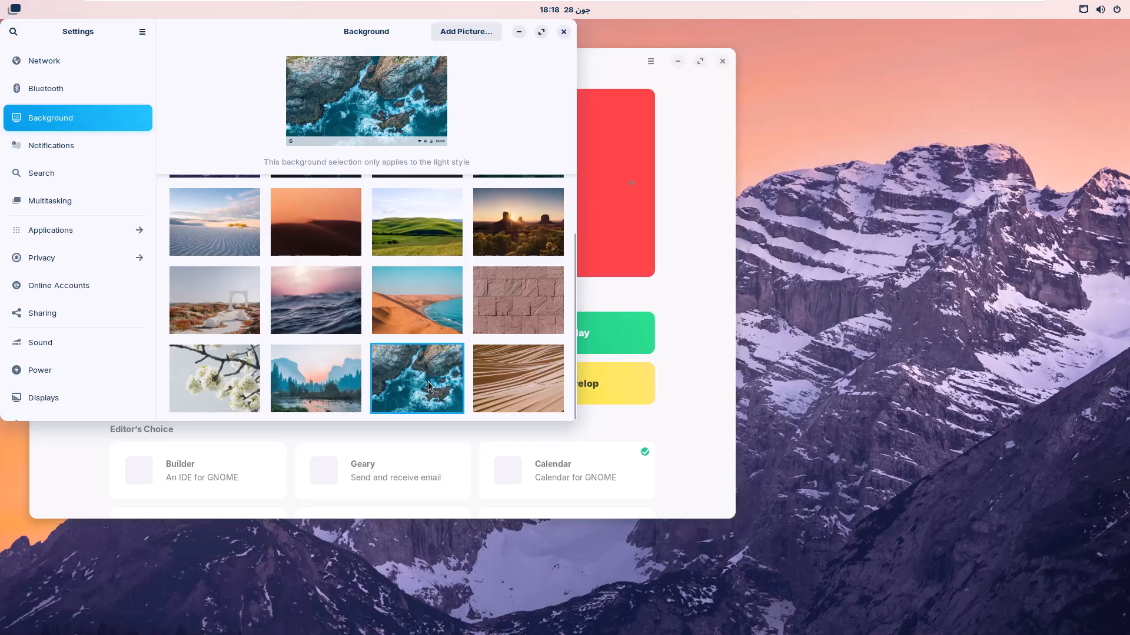